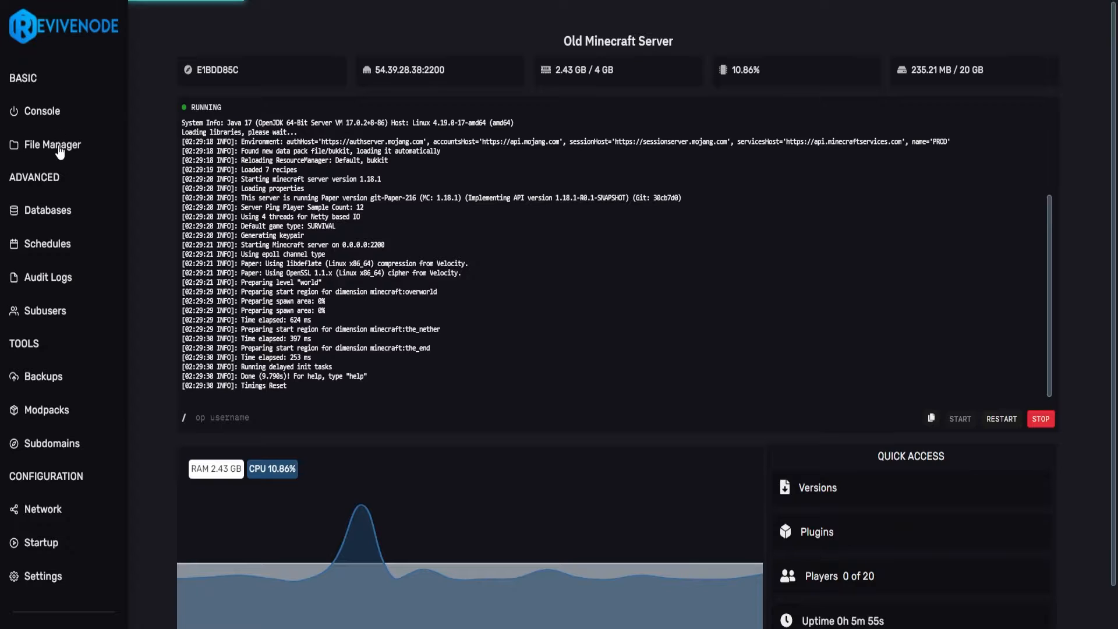
Look over the Old Minecraft Server's files and its settings.
left_click(58, 145)
left_click(74, 576)
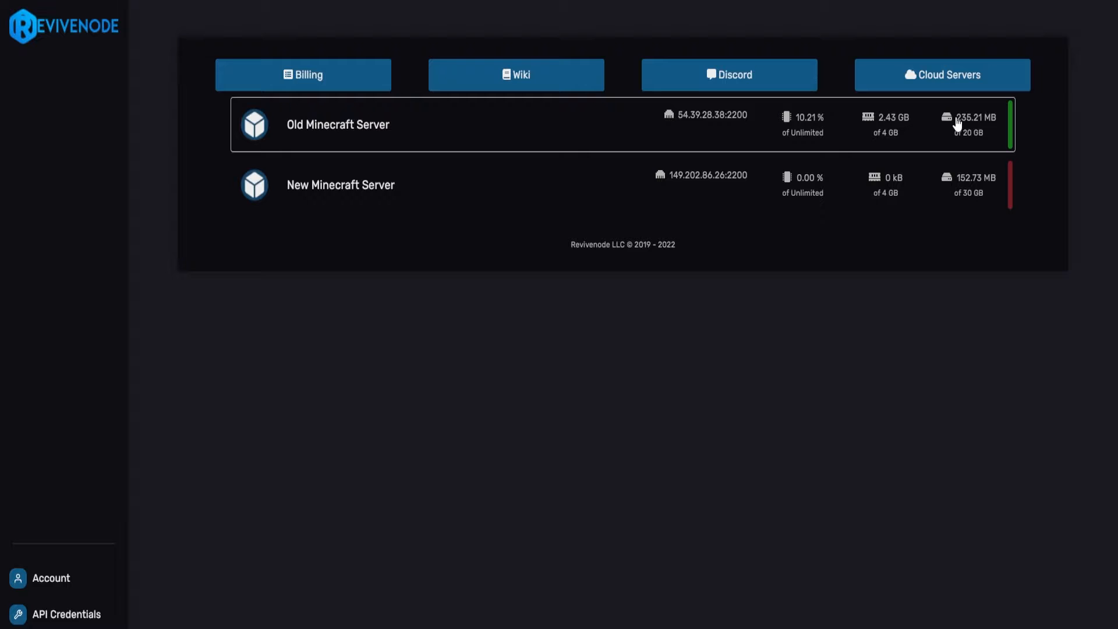
Open the New Minecraft Server, check its files, and bring up the server import form from its settings.
left_click(989, 210)
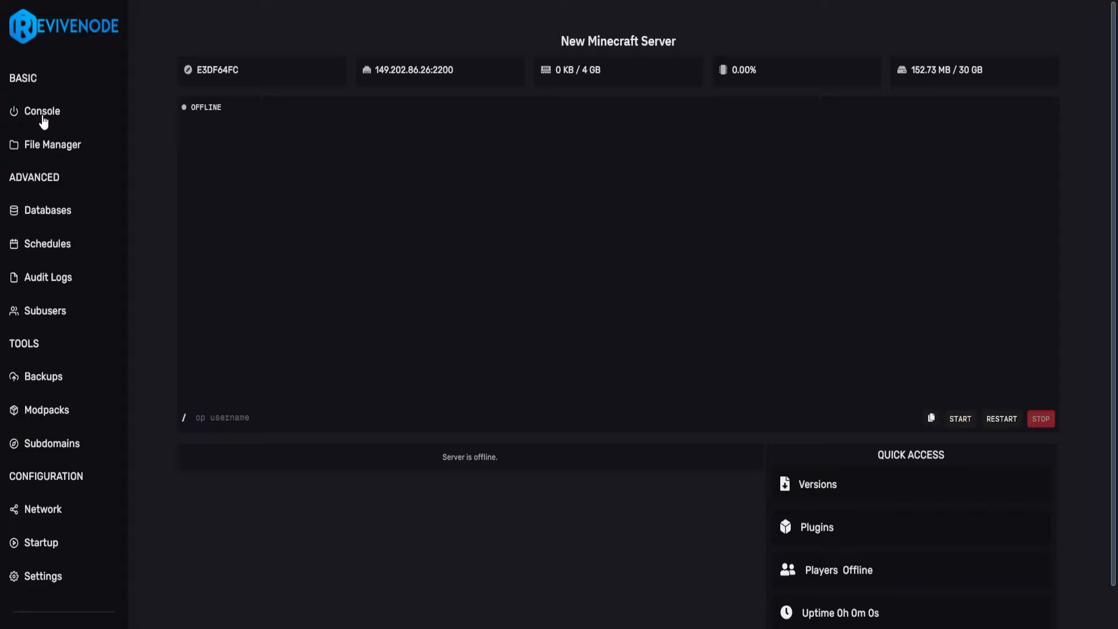
left_click_drag(682, 43, 558, 50)
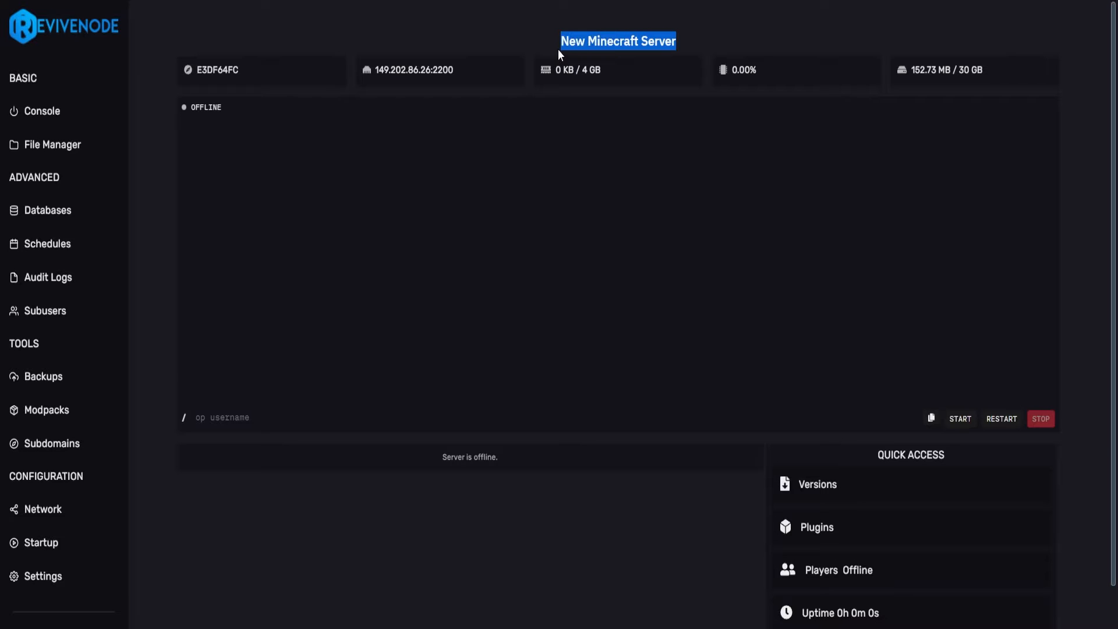
left_click(75, 149)
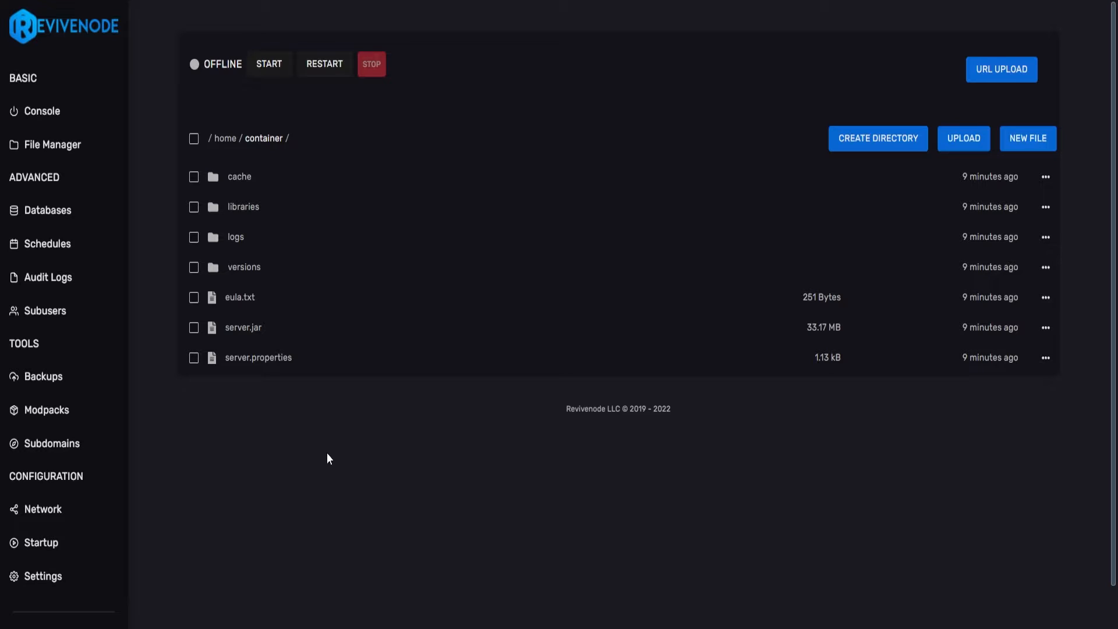
left_click(60, 577)
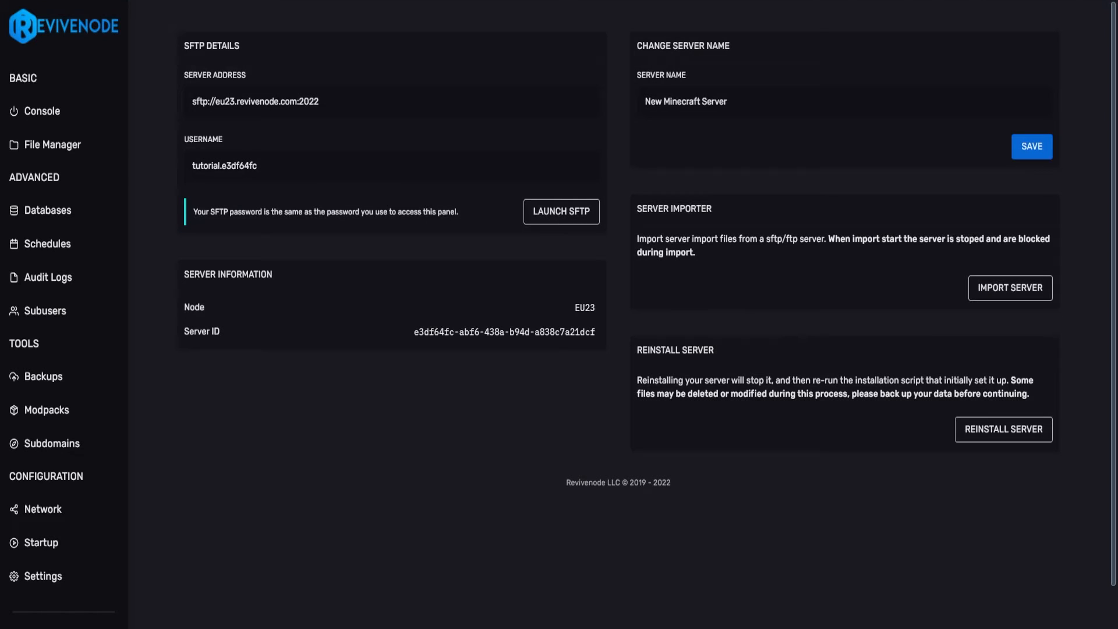
left_click(990, 294)
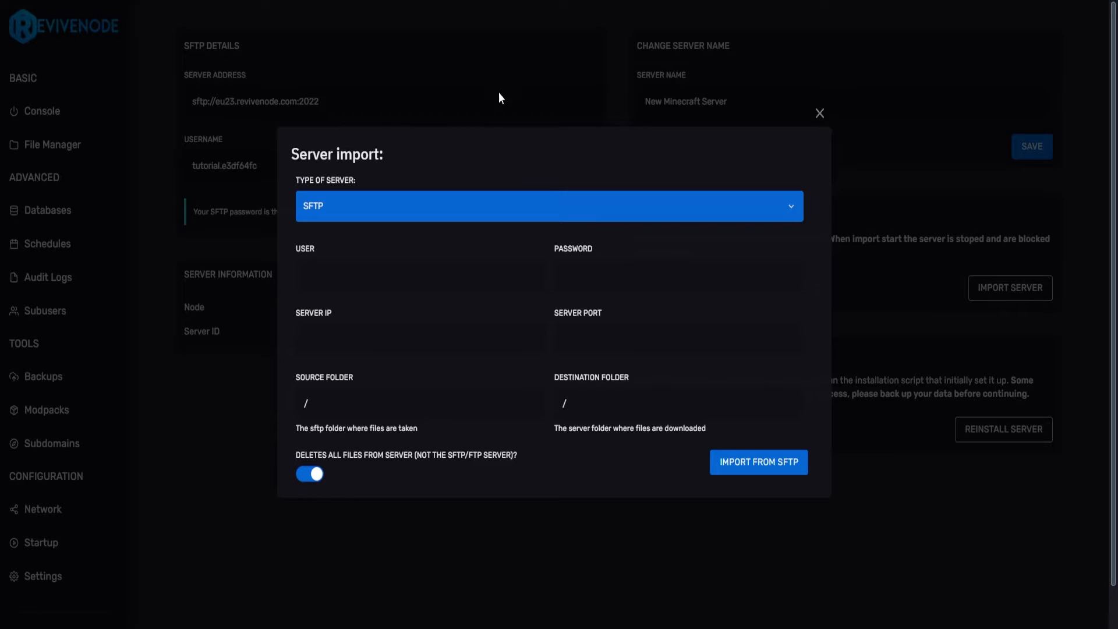
Open the Old Minecraft Server's settings separately to view its SFTP connection details.
left_click(192, 1)
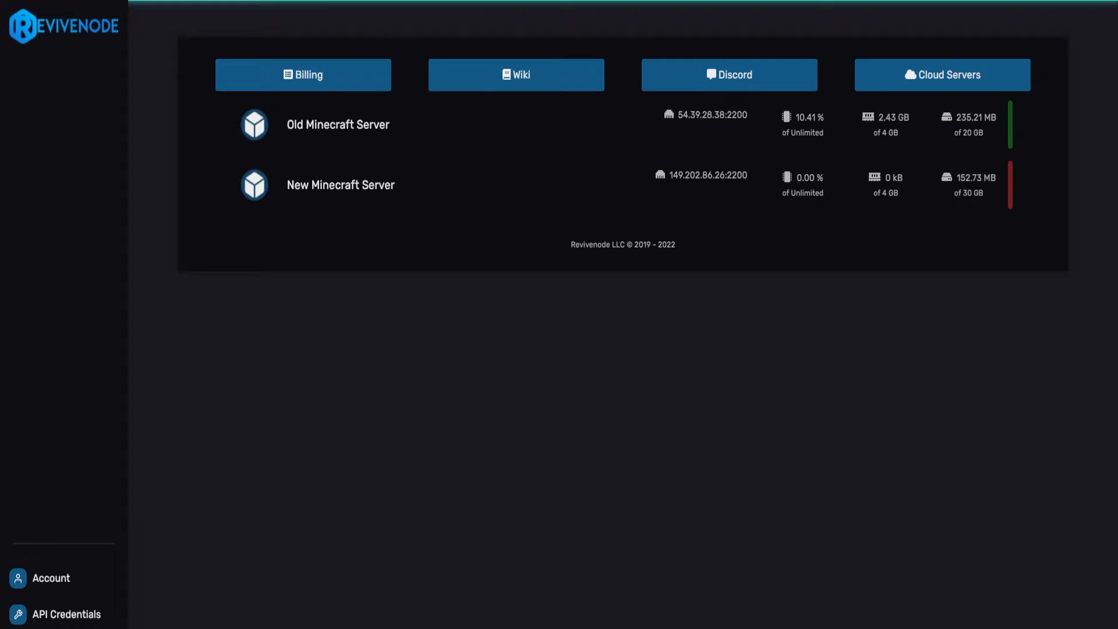
left_click(369, 133)
left_click(36, 585)
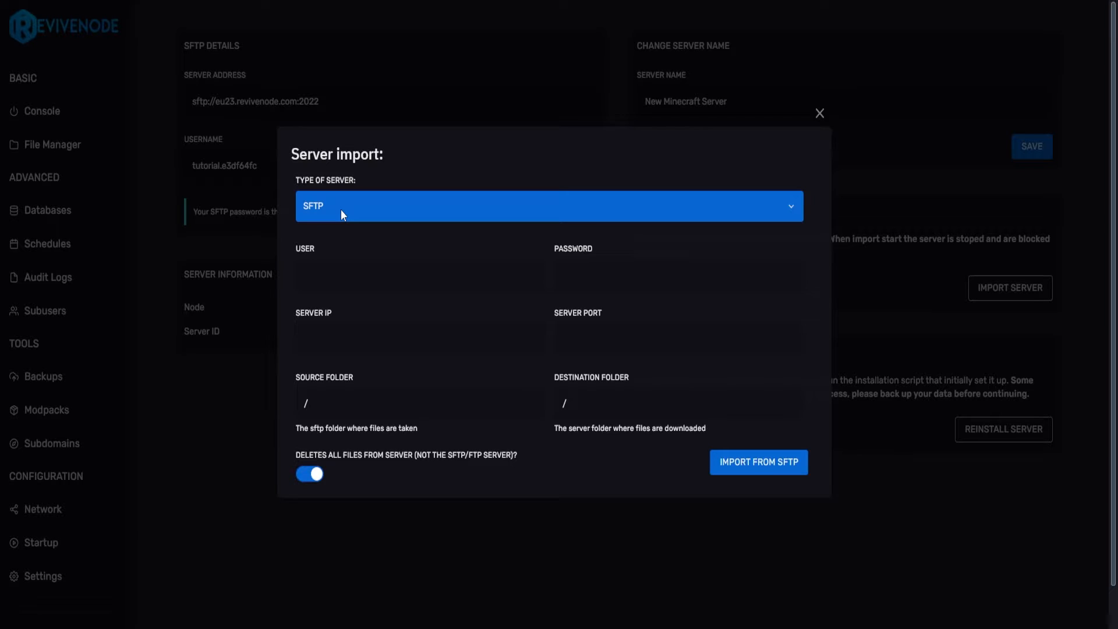
Keep SFTP as the import's server type and enter the old server's SFTP username and the account password.
left_click(328, 206)
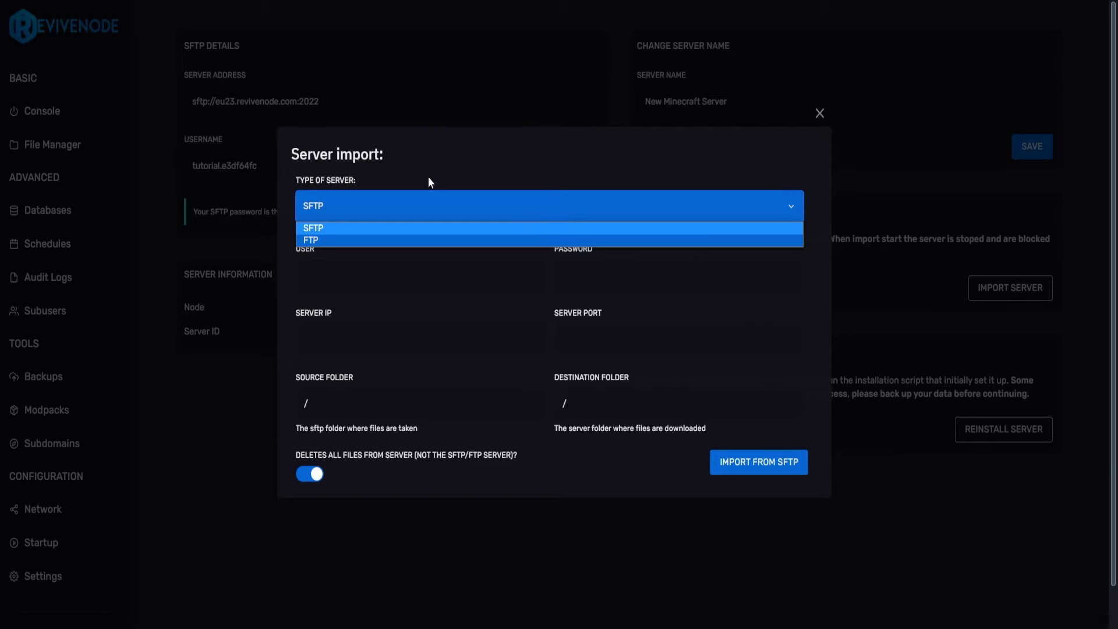
left_click(441, 168)
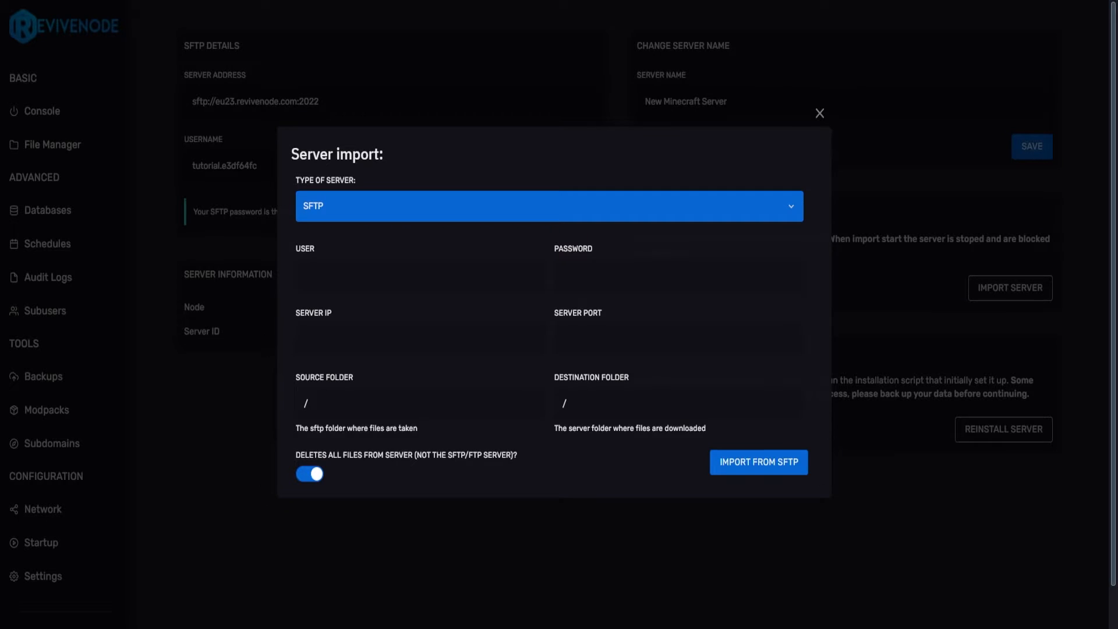
type("tutorial.e1bdd85c")
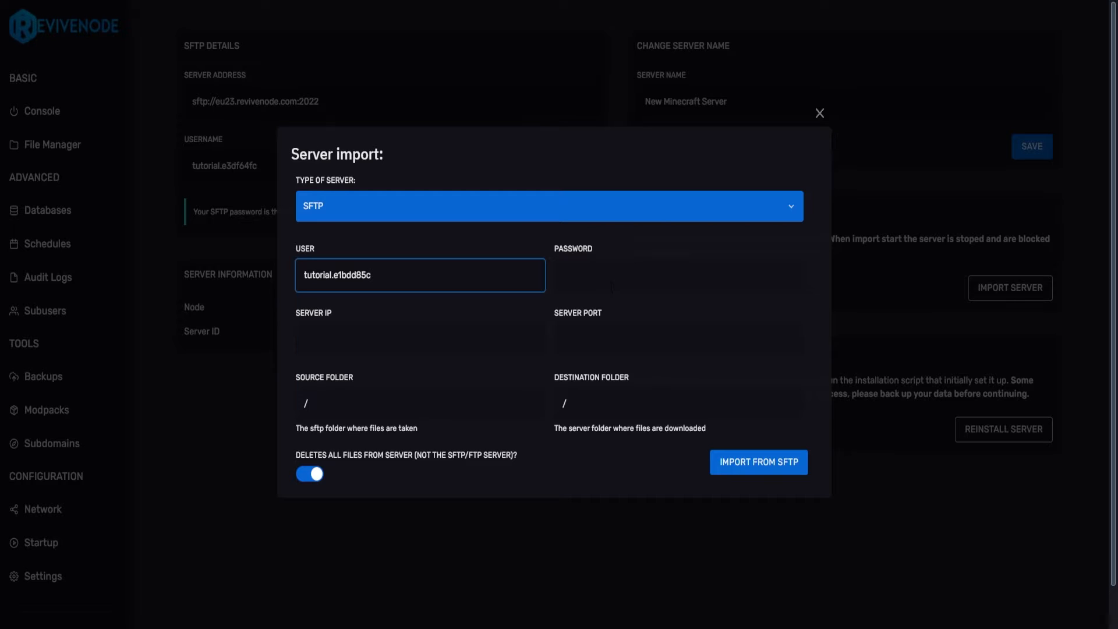
left_click(611, 286)
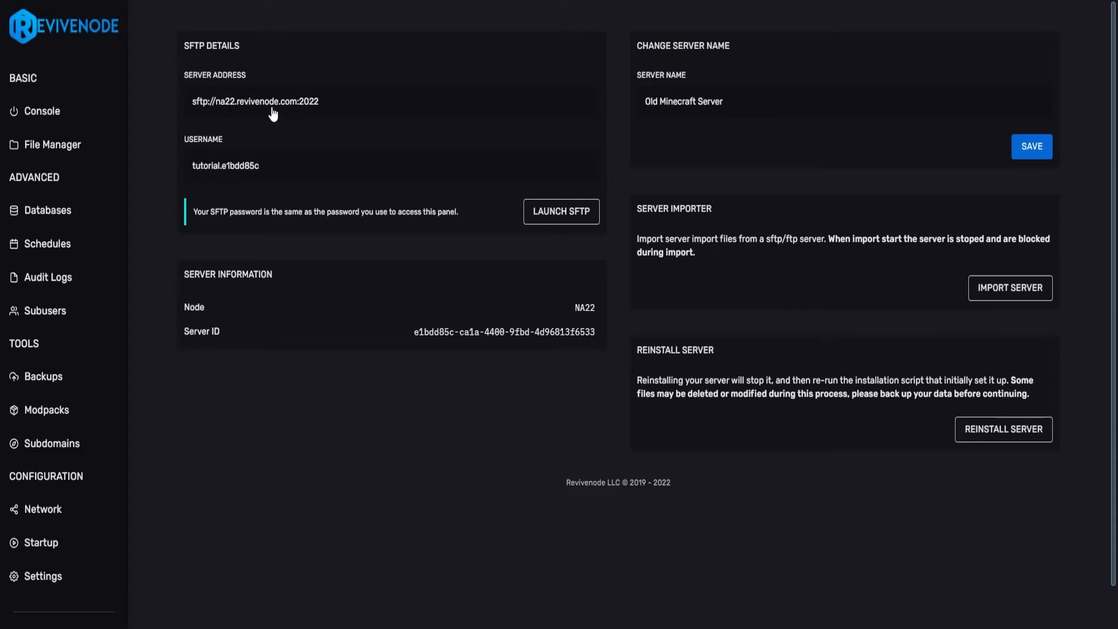
Look up the old server's IP address on its console and set the import's server IP to 54.39.28.38 and port to 2022.
left_click(57, 110)
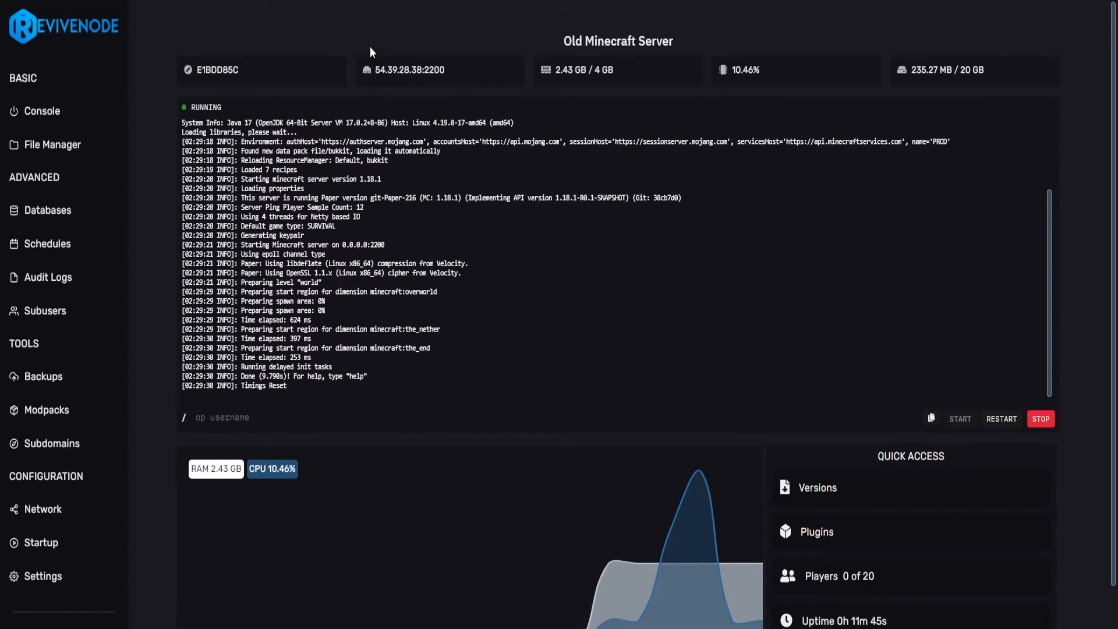
left_click(57, 584)
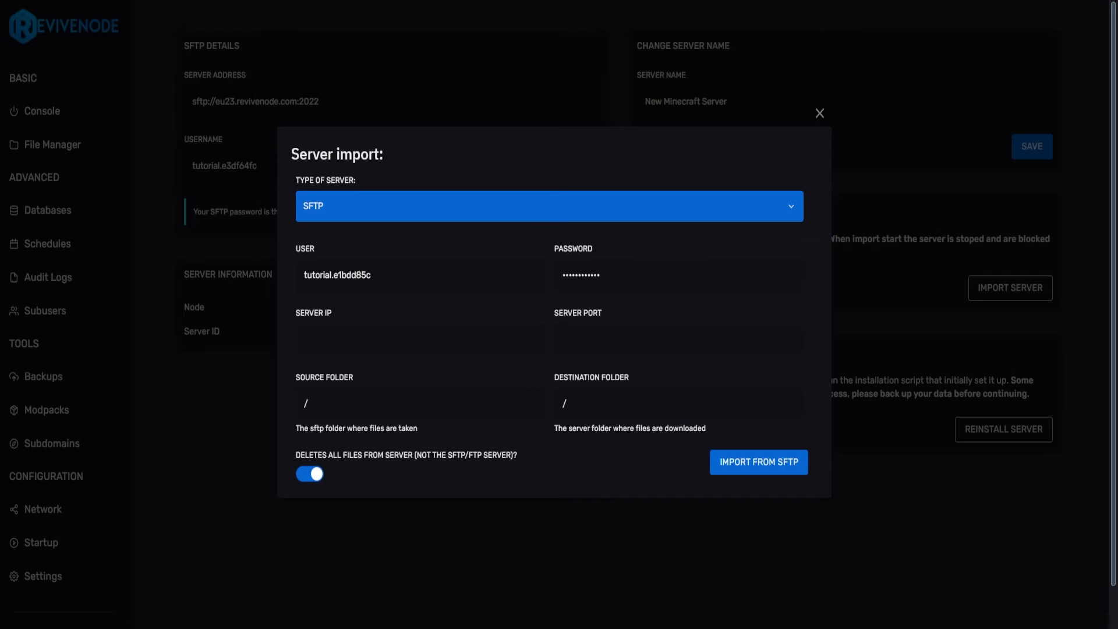
left_click(347, 340)
type("54.39.28.38:22")
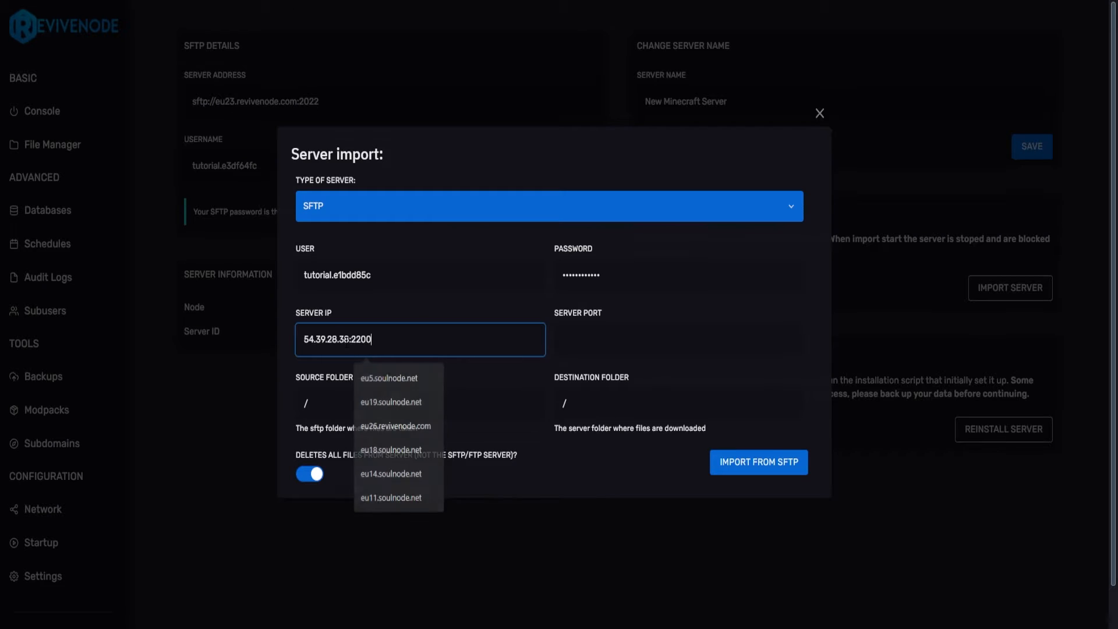
key("BackSpace")
key("BackSpace")
key("BackSpace")
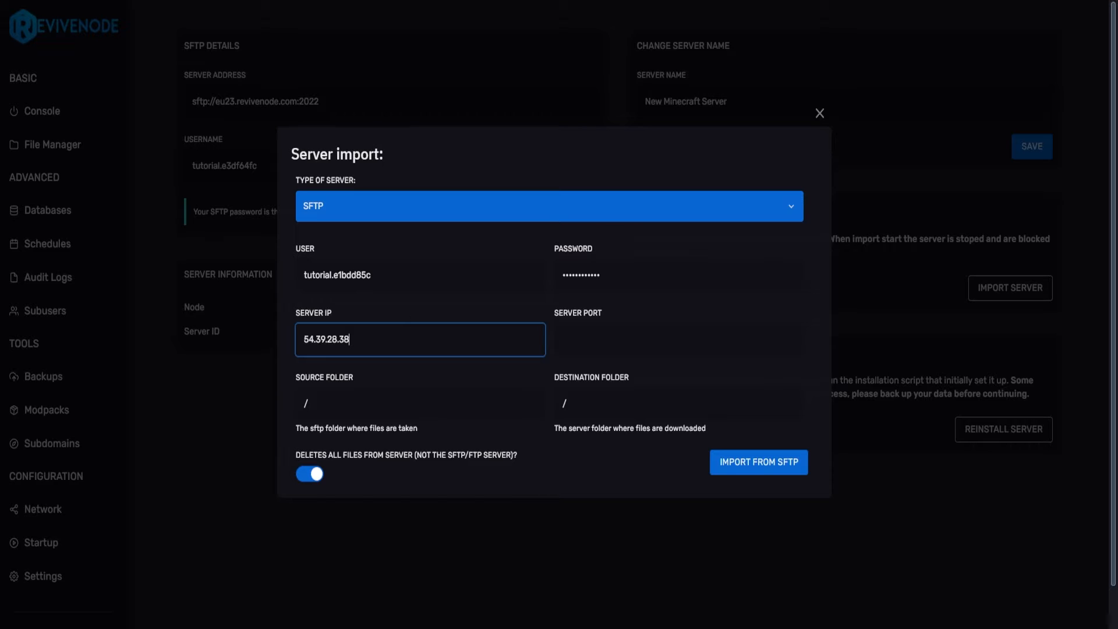
left_click(629, 342)
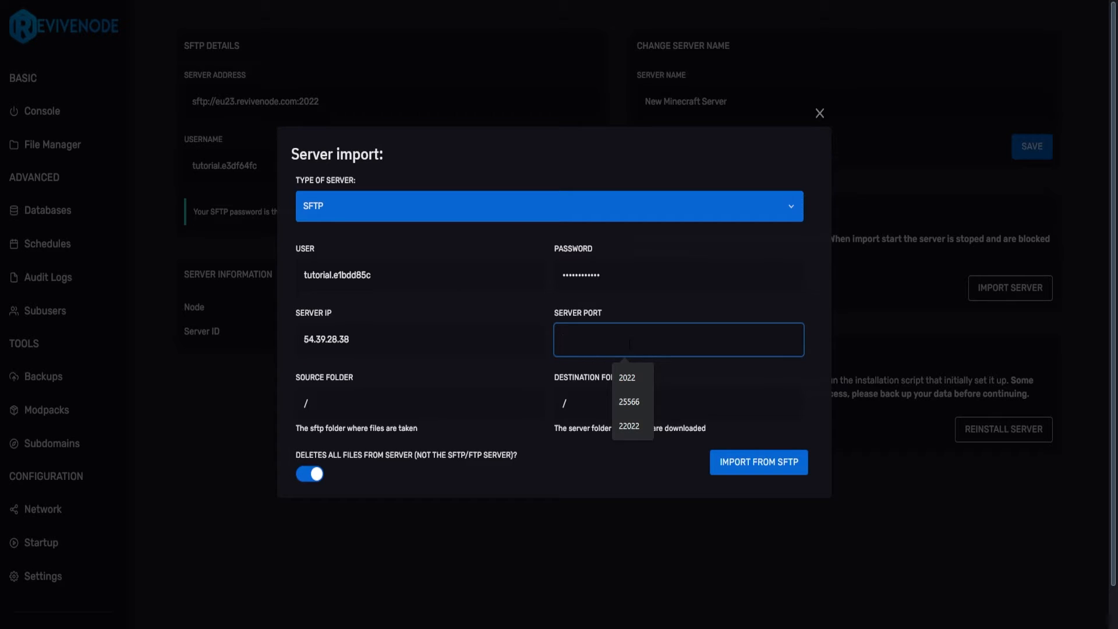
type("2022")
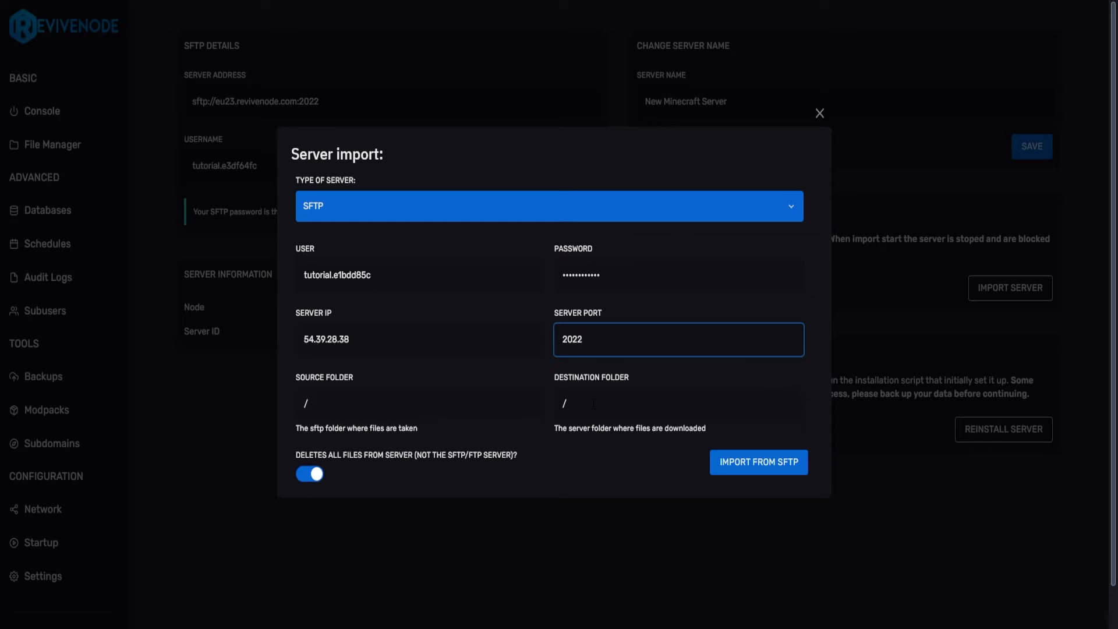
Start the SFTP import with deletion of all existing files on the new server enabled.
left_click(482, 457)
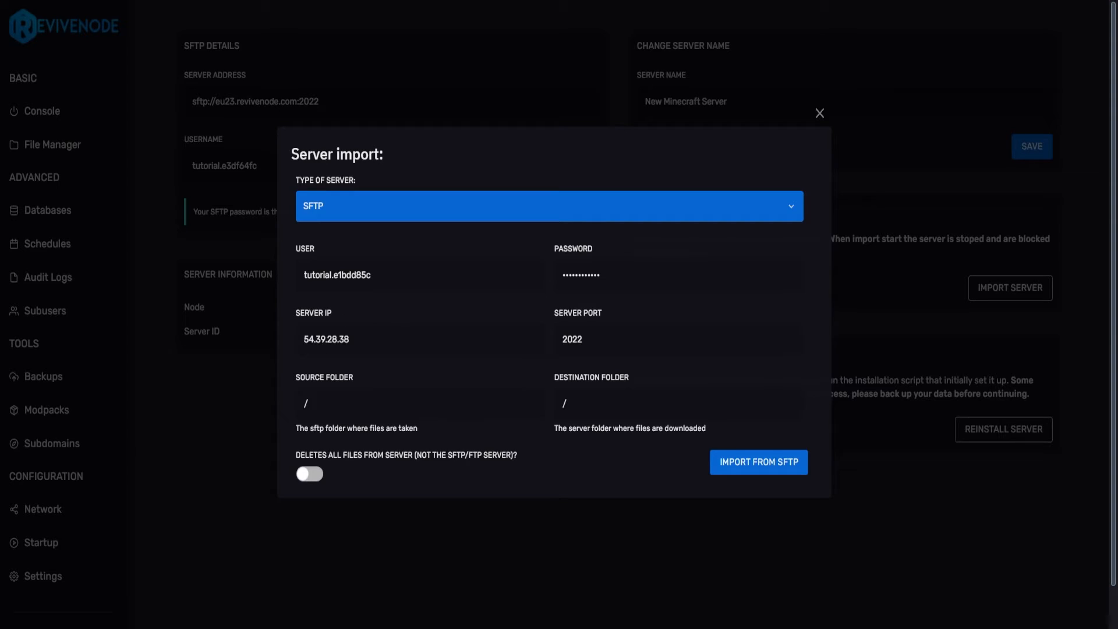
left_click(314, 474)
left_click(745, 475)
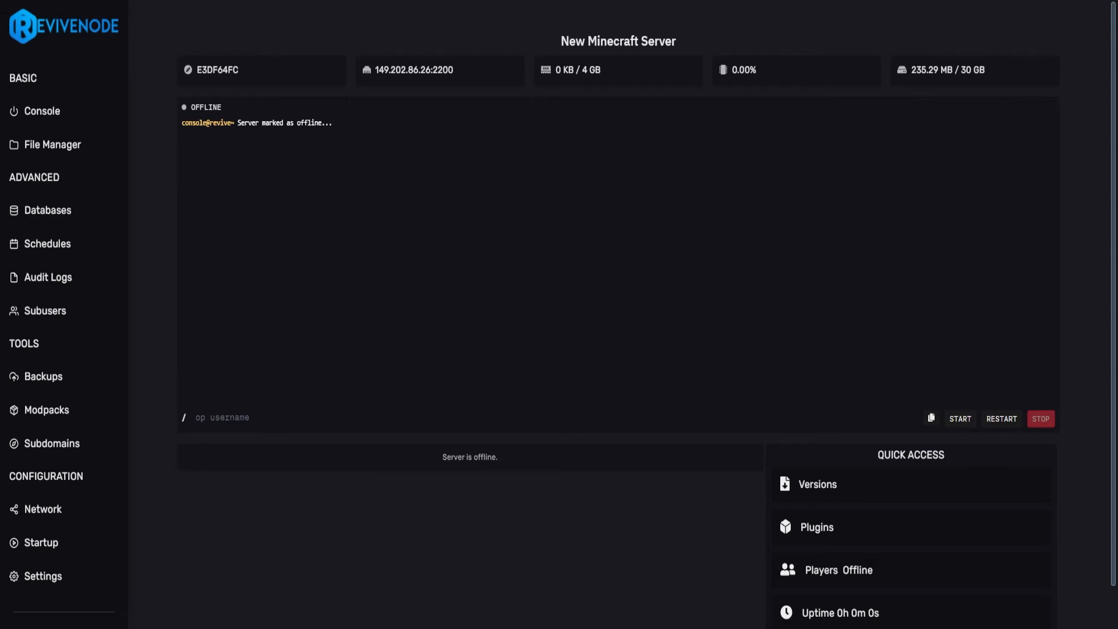
Examine the imported files and plugins folder on the New Minecraft Server and compare them with the old server's plugins folder.
left_click(84, 154)
scroll(302, 220, "down", 4)
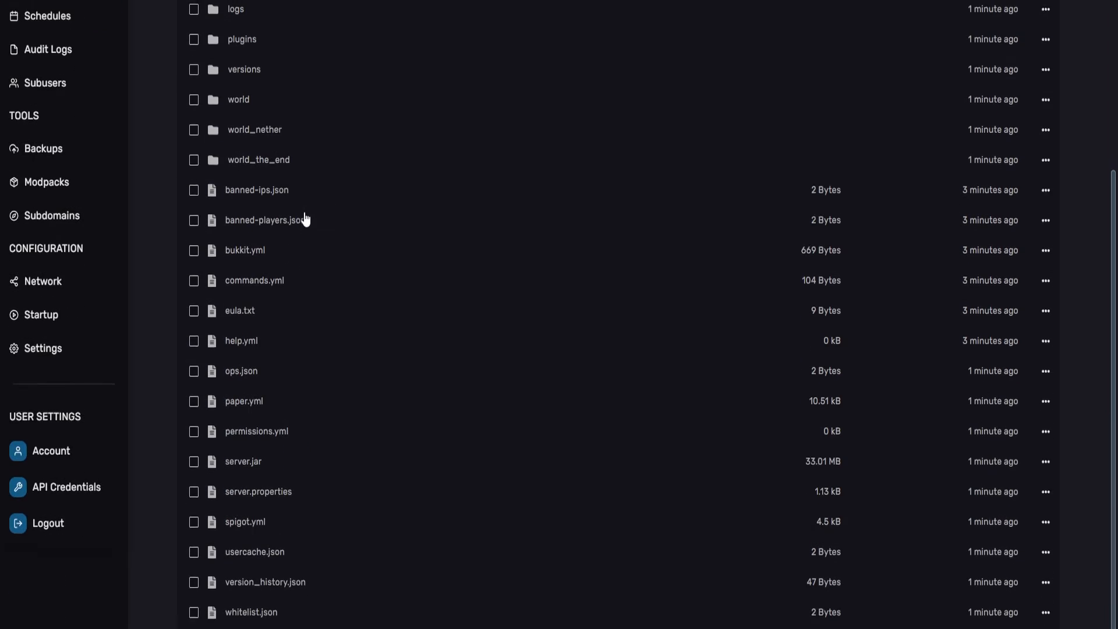
scroll(267, 401, "up", 4)
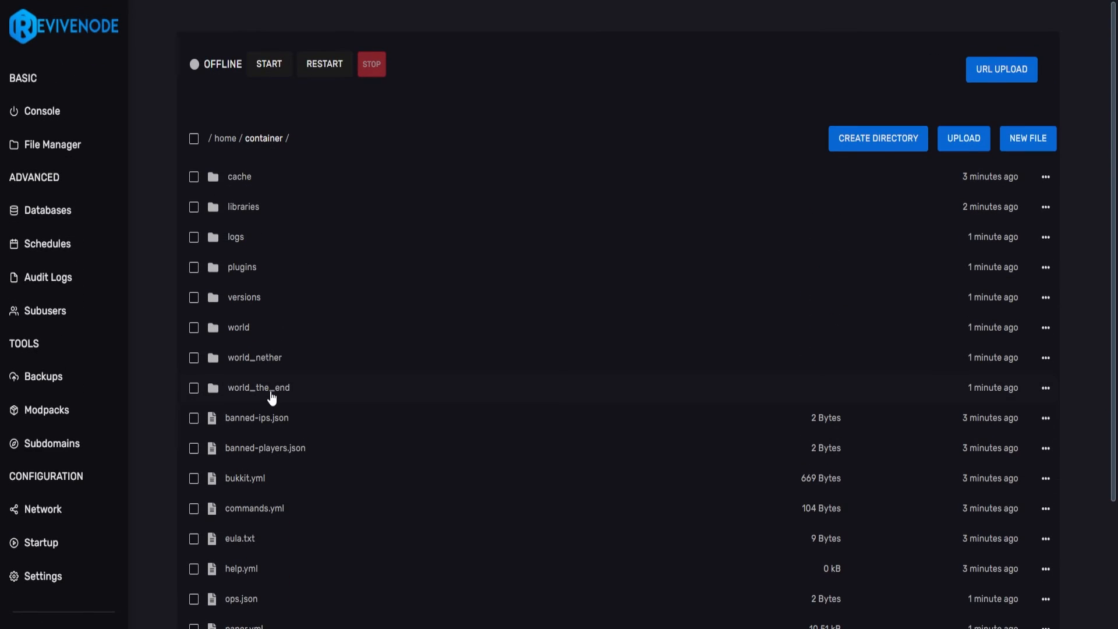
left_click(265, 273)
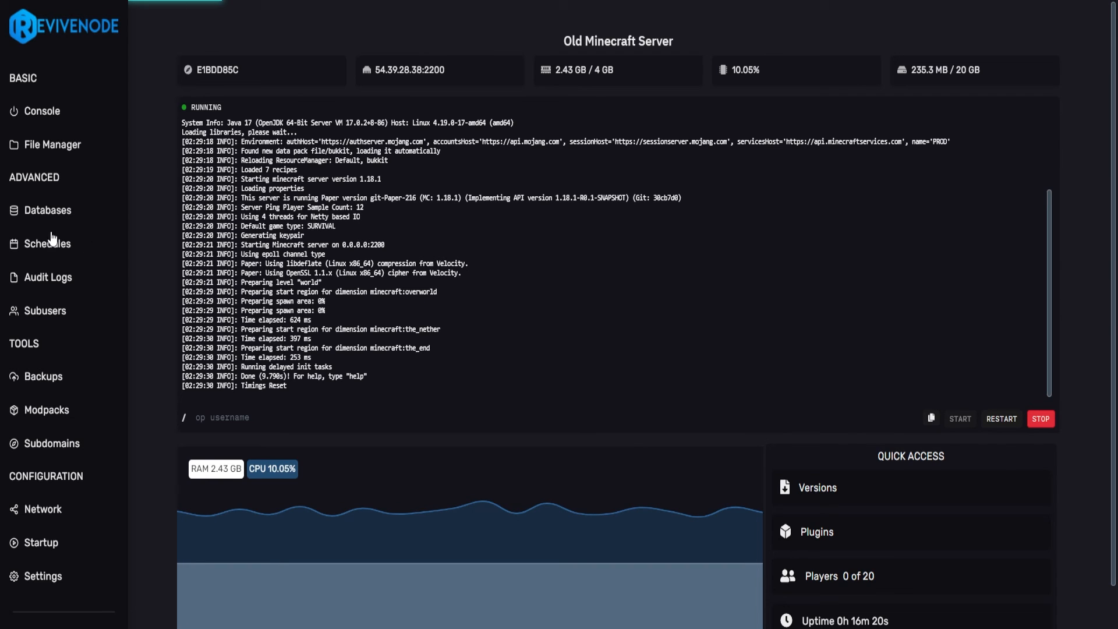
left_click(52, 148)
left_click(242, 266)
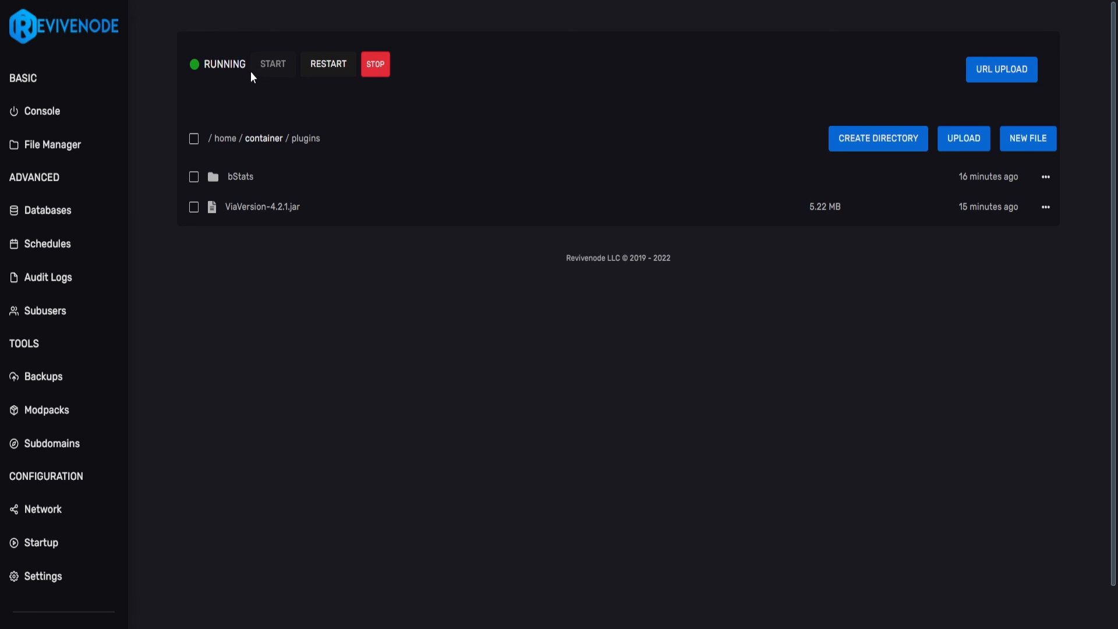
Open the New Minecraft Server's console.
left_click(45, 125)
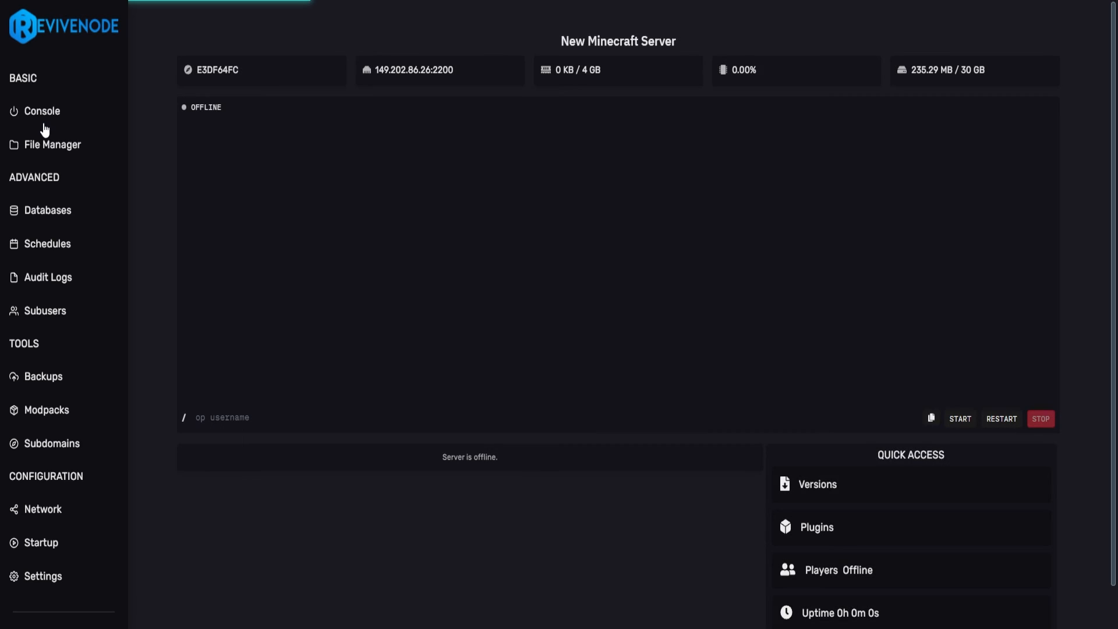